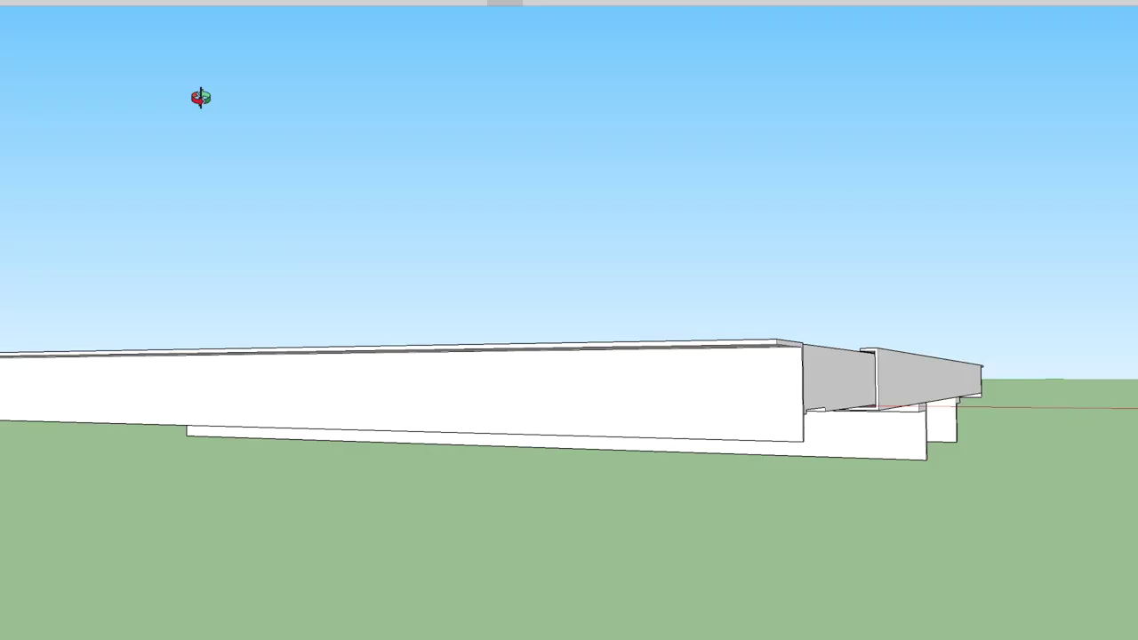
Step: Orbit over the rail frame and unhide all hidden parts with Edit > Unhide > All
drag(720, 274, 360, 429)
scroll(497, 420, down, 3)
drag(246, 434, 385, 374)
scroll(465, 336, up, 4)
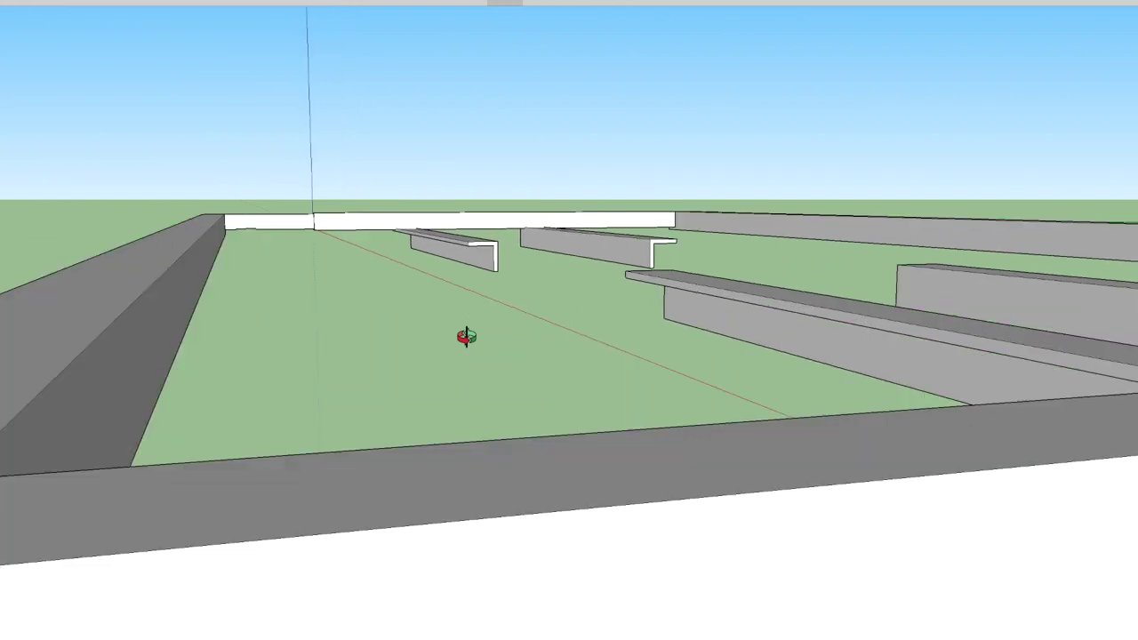
scroll(223, 335, down, 6)
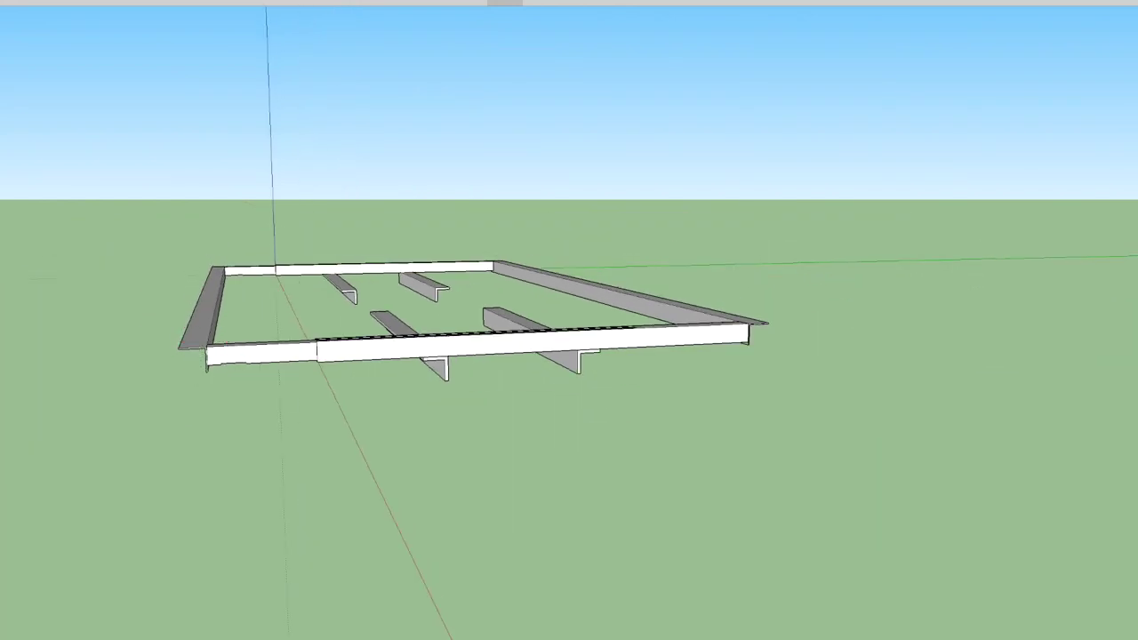
mouse_move(505, 3)
click(173, 0)
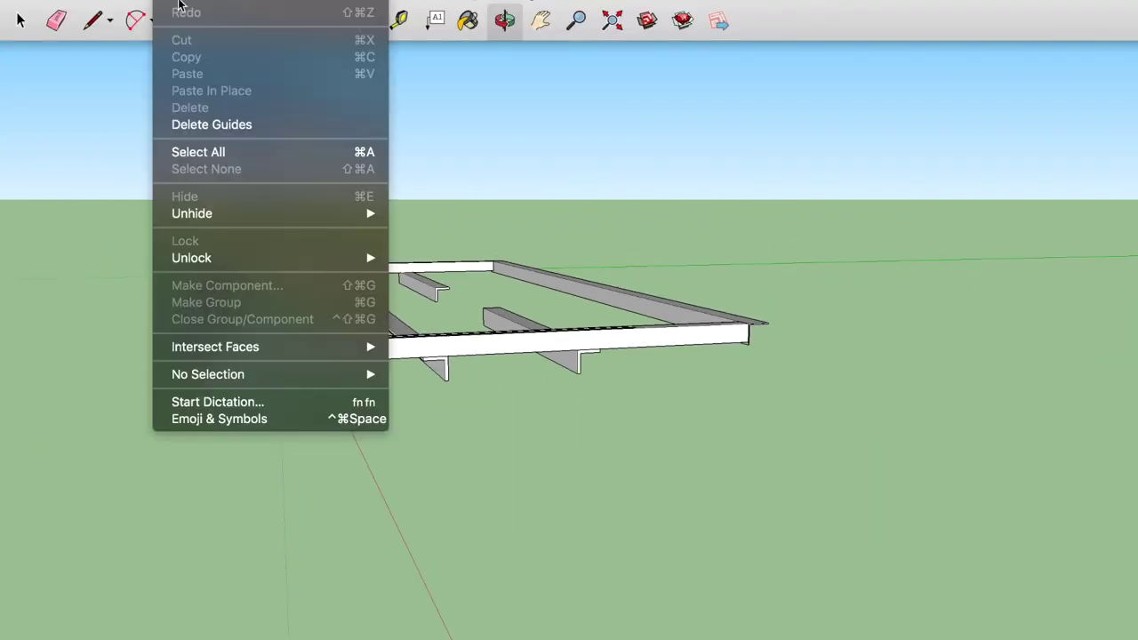
mouse_move(275, 220)
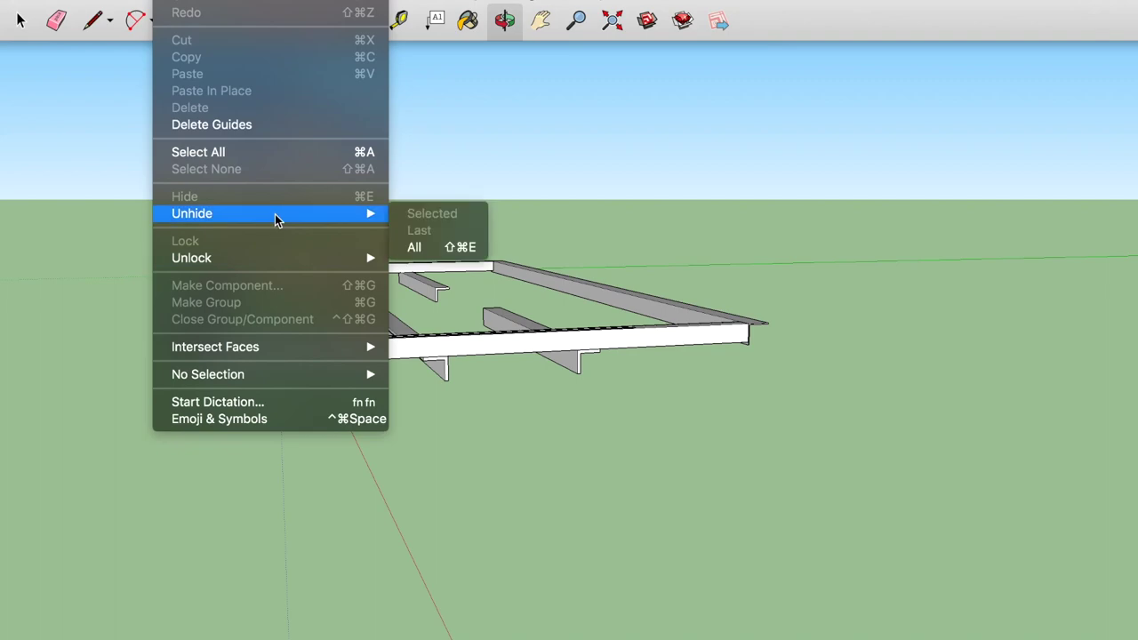
click(424, 246)
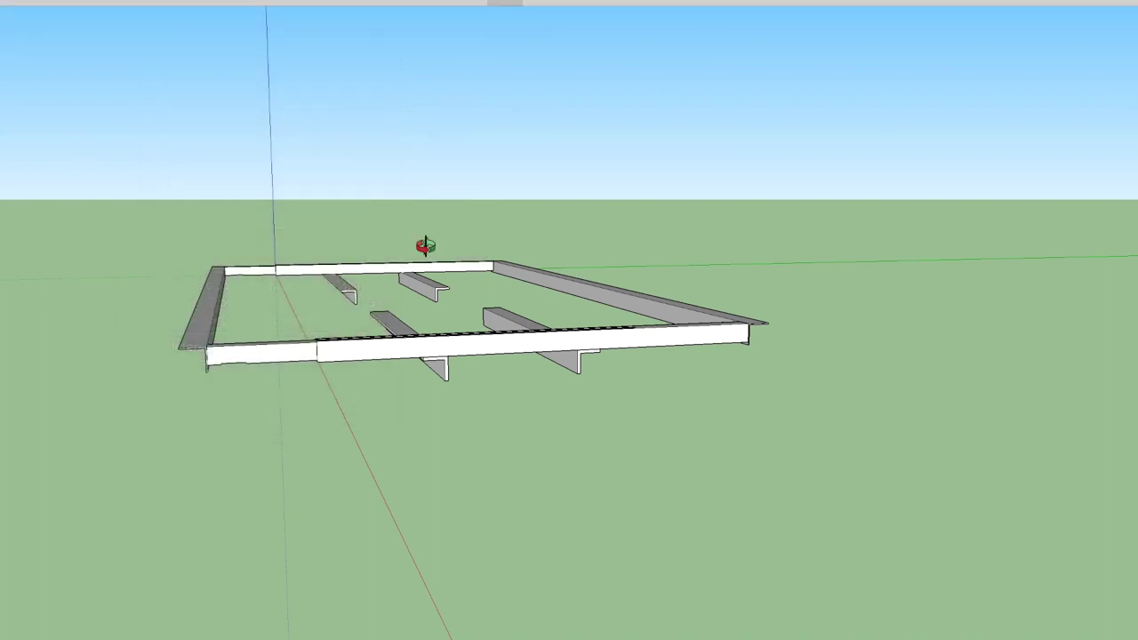
Step: Check the frame from below and run Edit > Unhide > All again to restore the remaining beams
drag(449, 304, 582, 266)
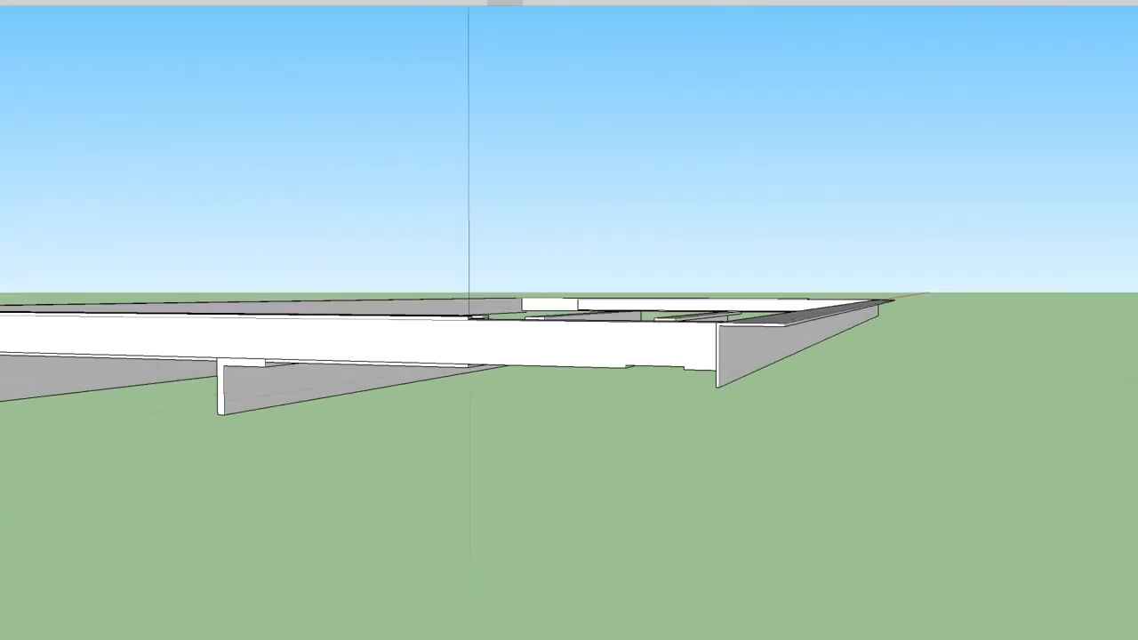
click(135, 0)
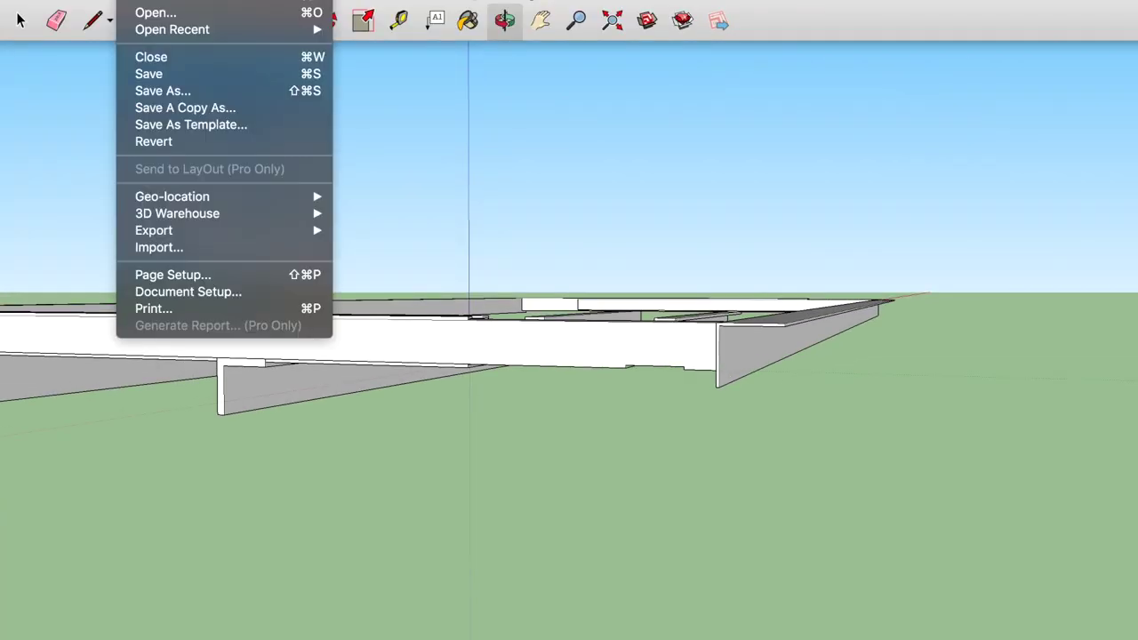
mouse_move(173, 0)
mouse_move(207, 215)
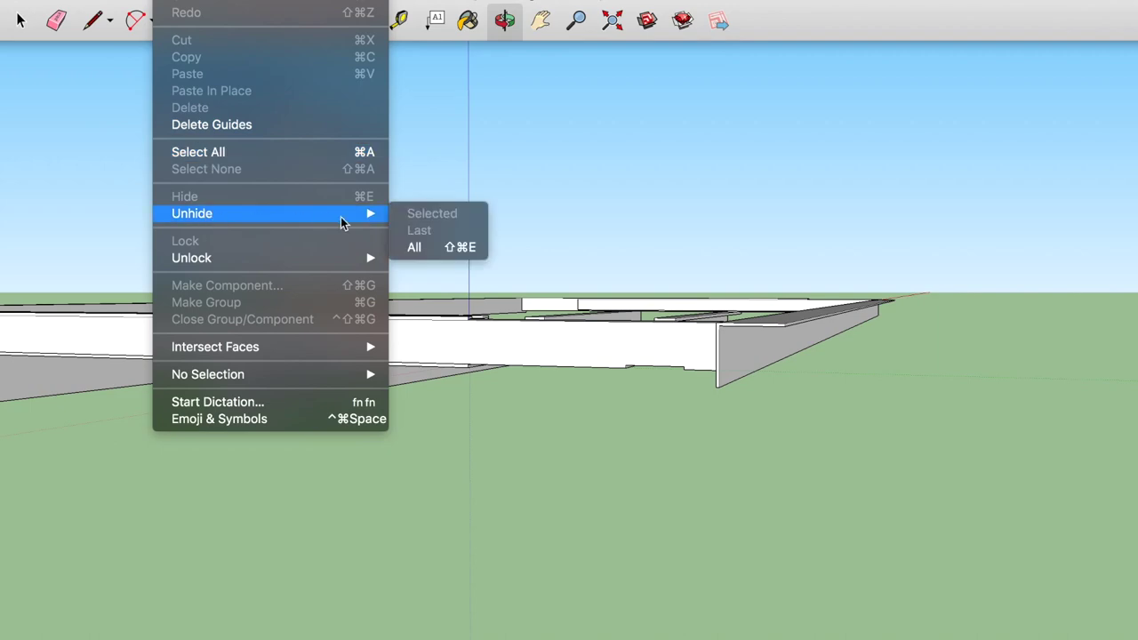
click(421, 247)
drag(576, 295, 592, 350)
Step: From a low viewing angle, hide the white outer beam at the frame corner
scroll(592, 350, down, 10)
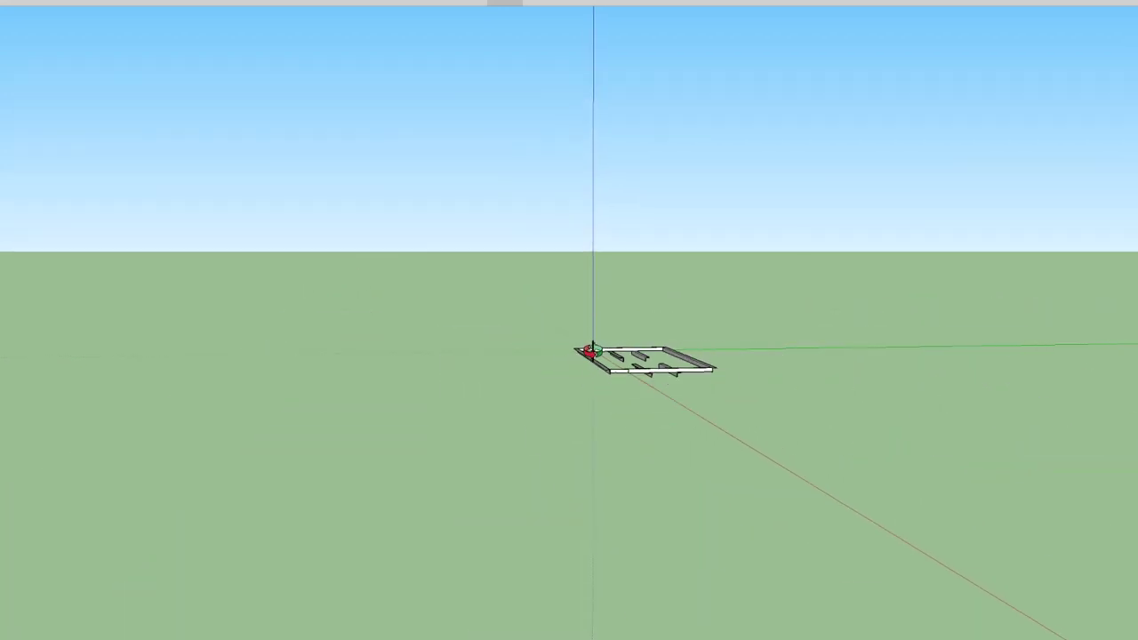
scroll(617, 373, up, 8)
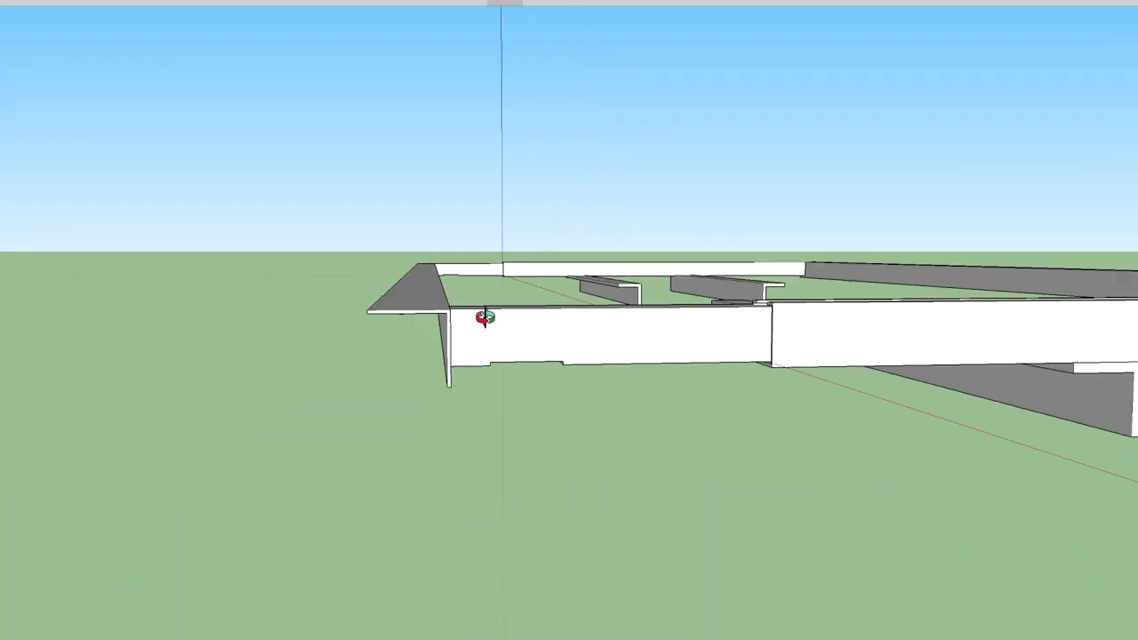
drag(399, 335, 492, 415)
drag(679, 377, 255, 419)
scroll(255, 418, up, 3)
drag(675, 584, 551, 486)
click(1027, 527)
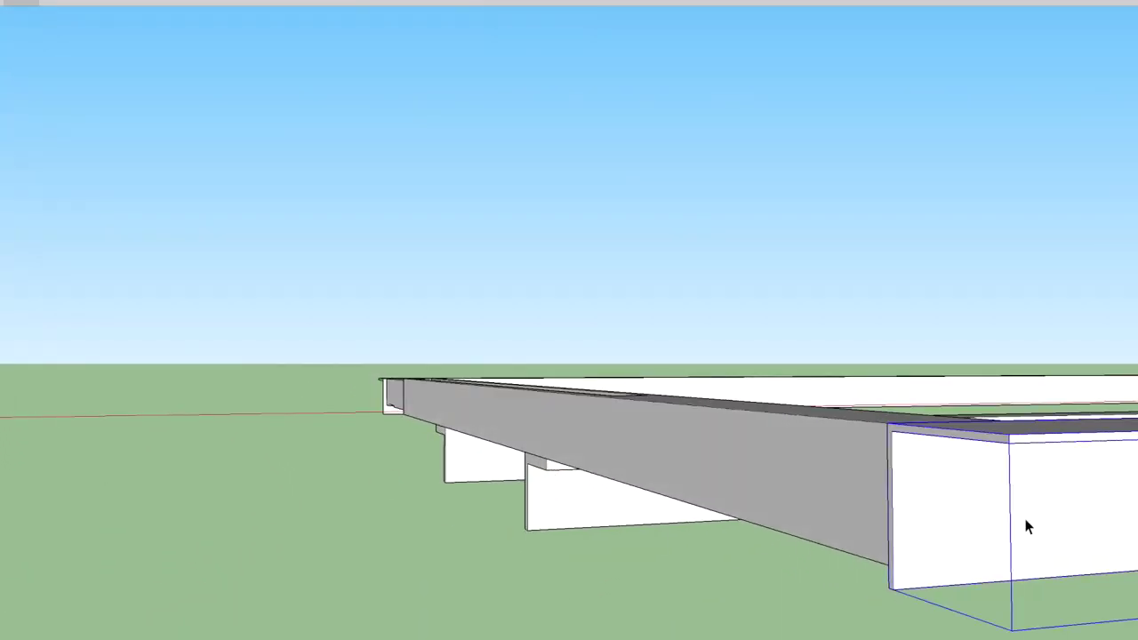
right_click(1026, 527)
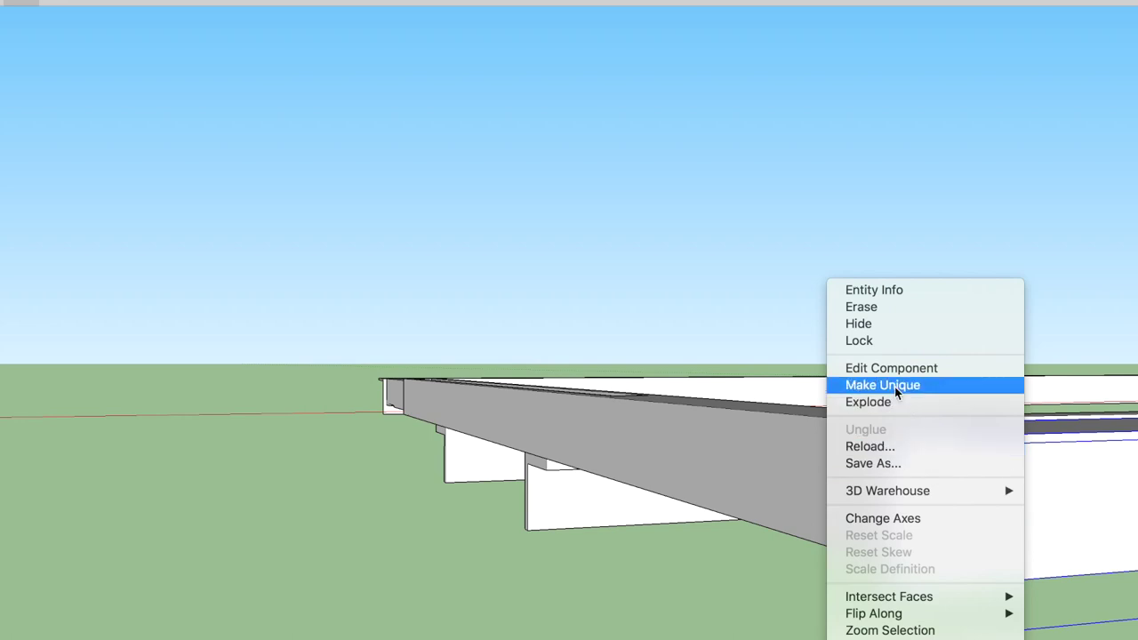
click(860, 325)
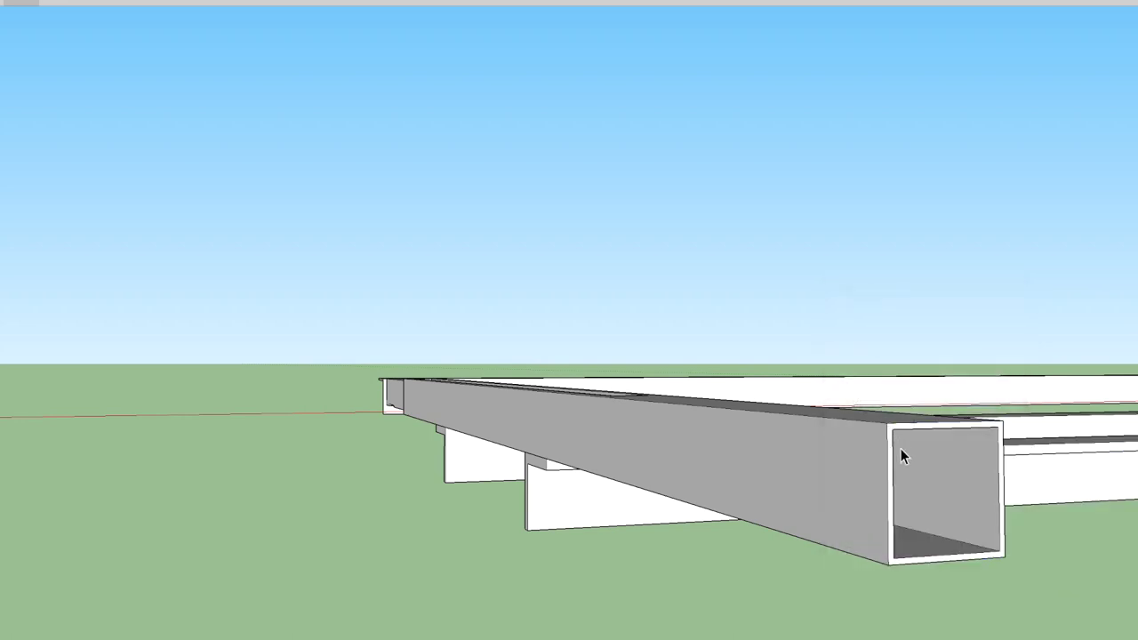
Step: Look straight into the exposed nested grey tube end, then select the long front beam
drag(965, 488, 779, 457)
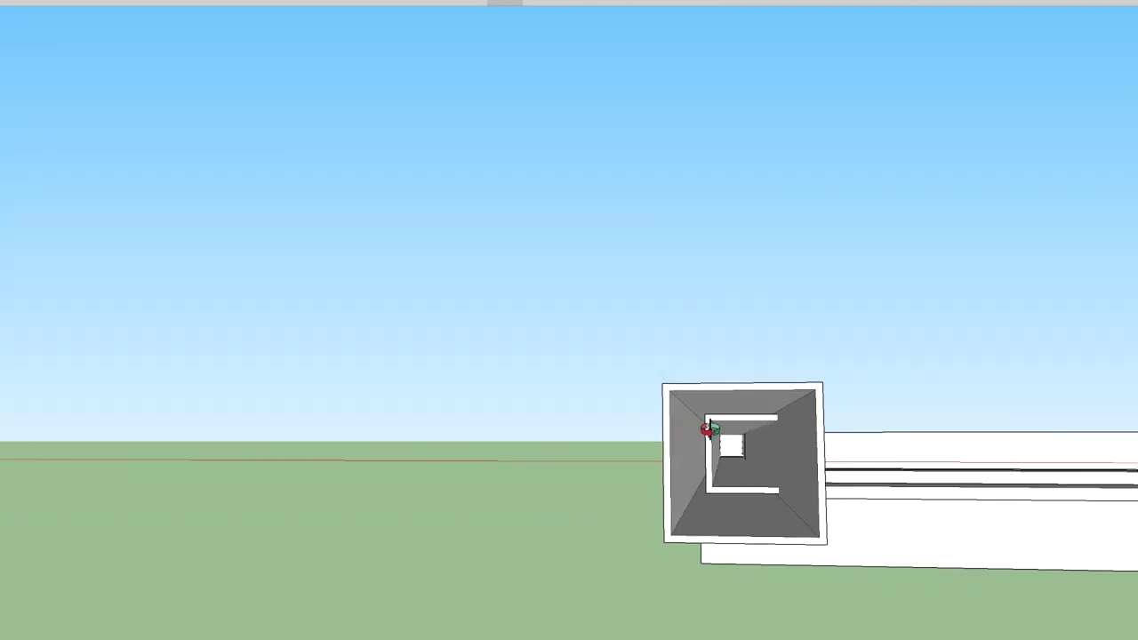
drag(708, 427, 950, 415)
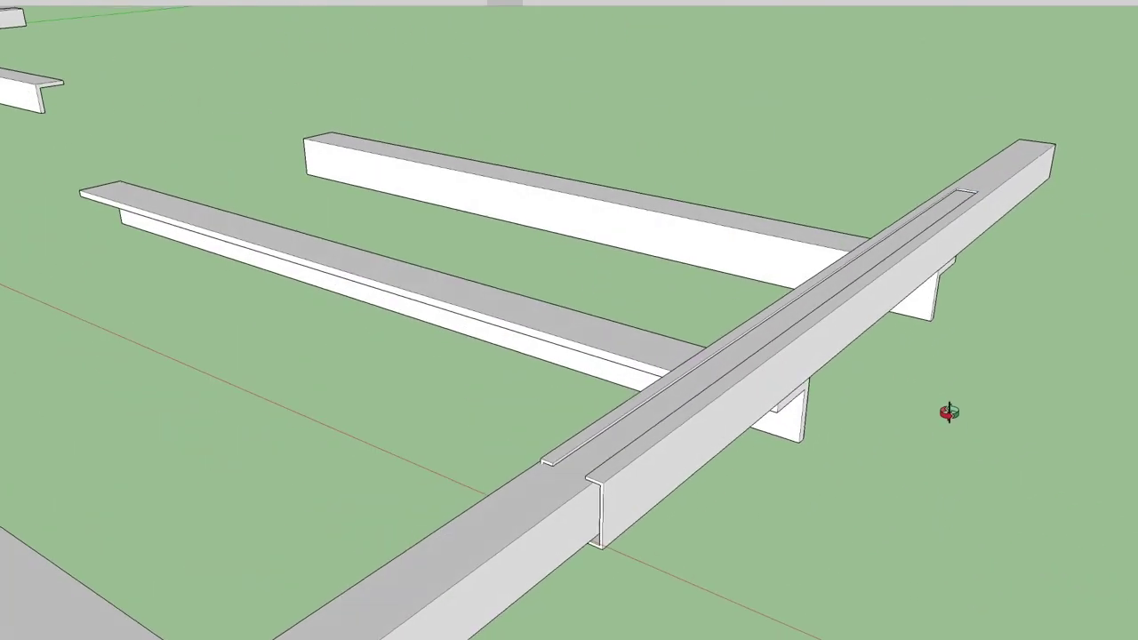
drag(627, 425, 770, 353)
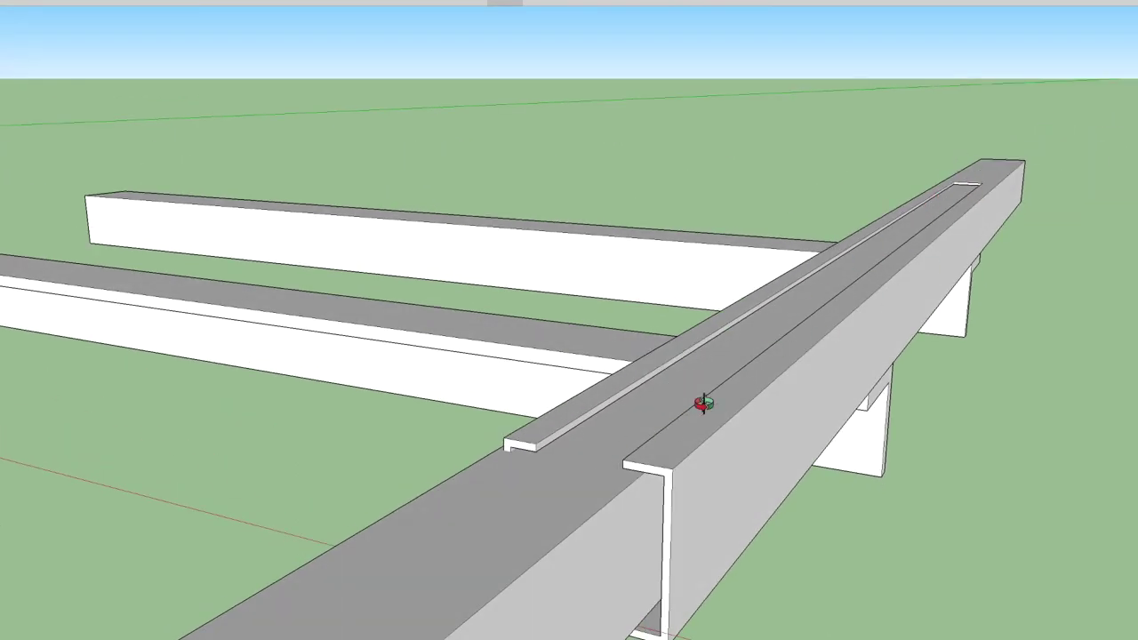
scroll(704, 403, down, 2)
scroll(704, 403, down, 2)
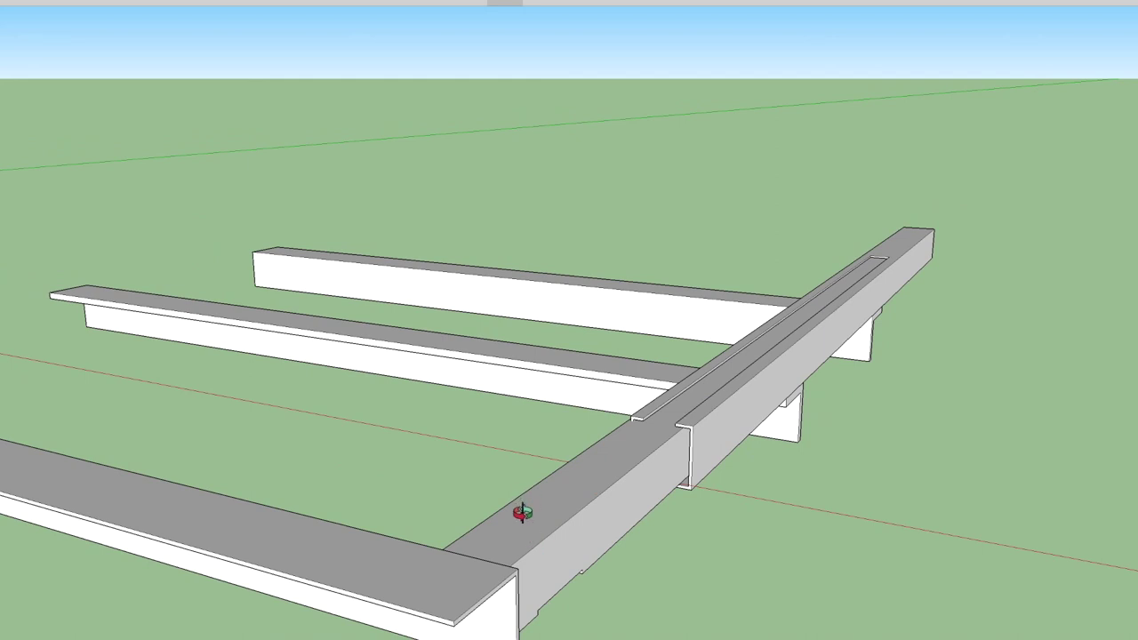
scroll(541, 452, down, 3)
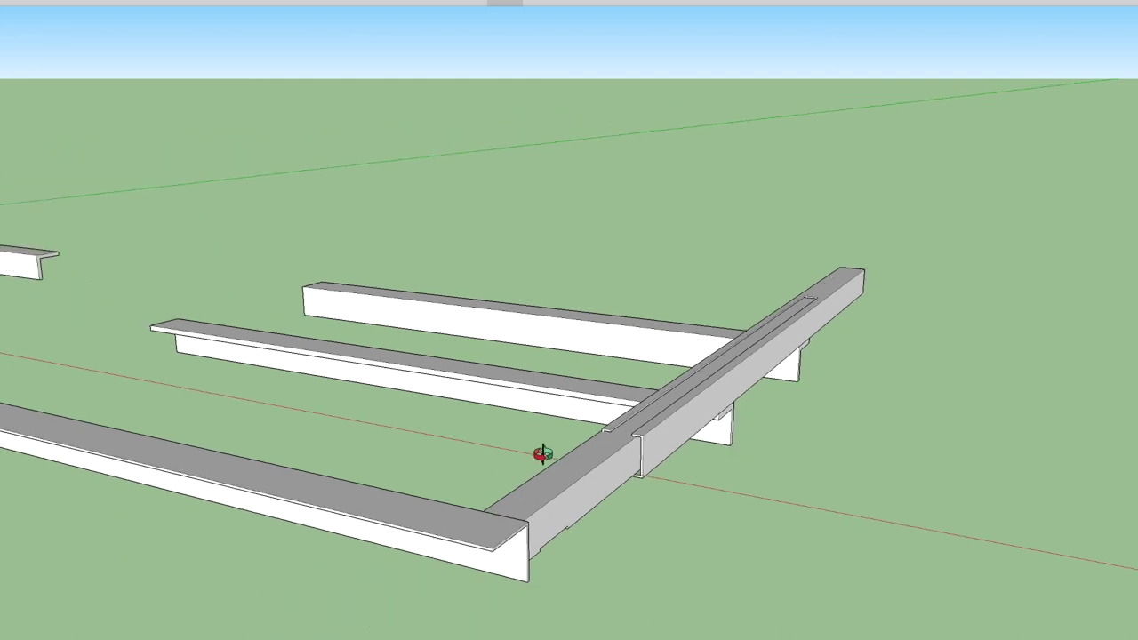
scroll(542, 452, down, 2)
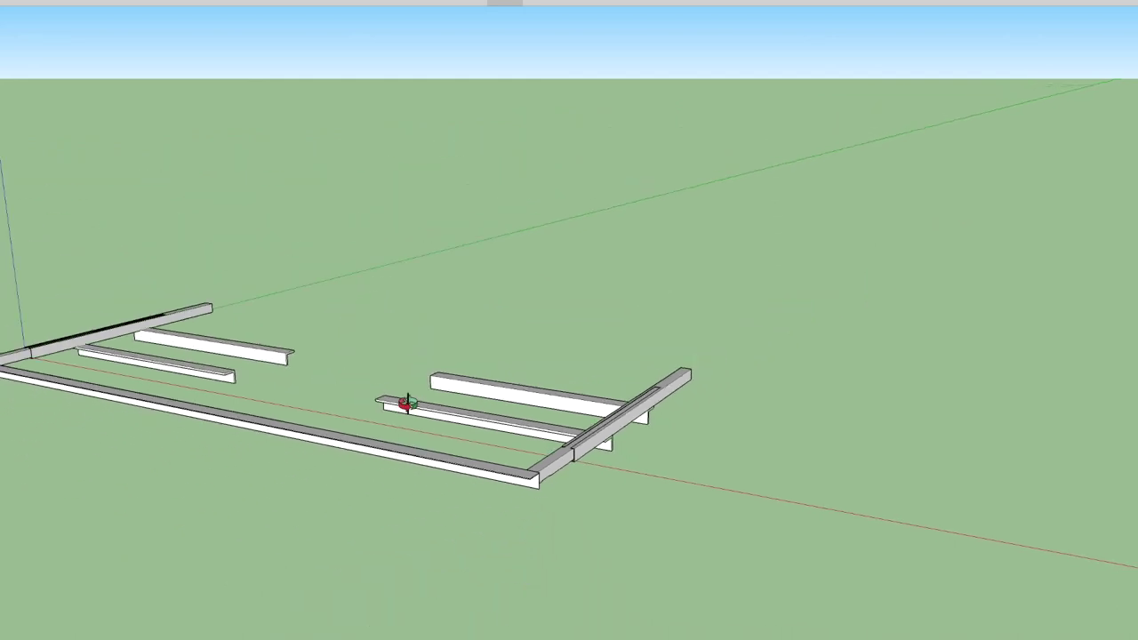
click(482, 473)
Step: Hide the long front beam from its right-click menu to reveal the inner channel
right_click(481, 474)
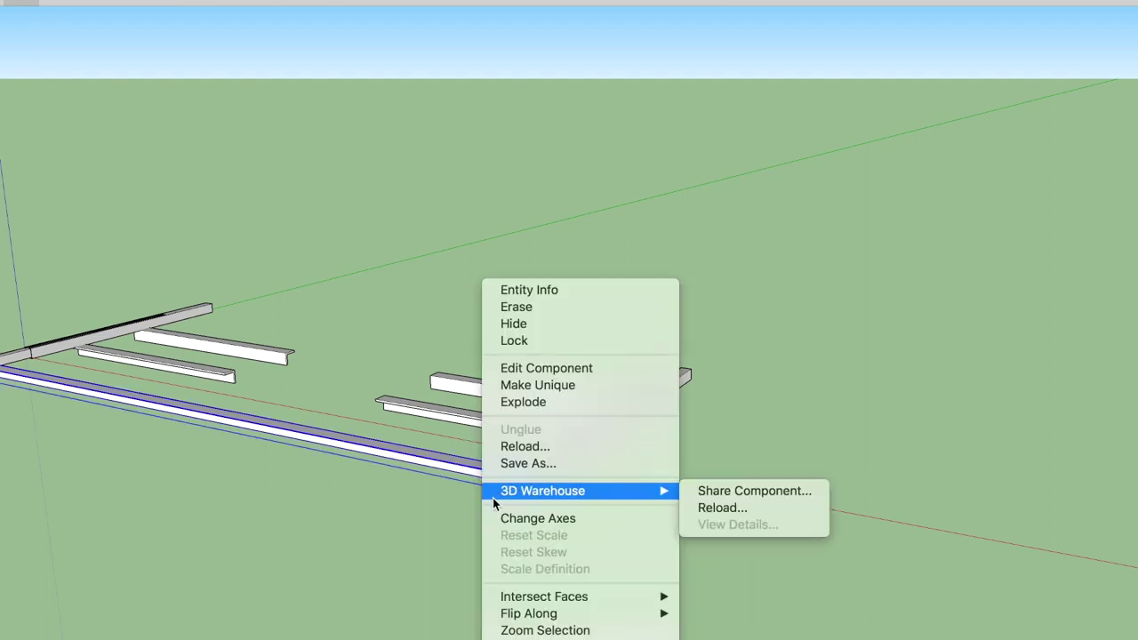
click(444, 509)
scroll(464, 503, up, 2)
scroll(464, 503, up, 3)
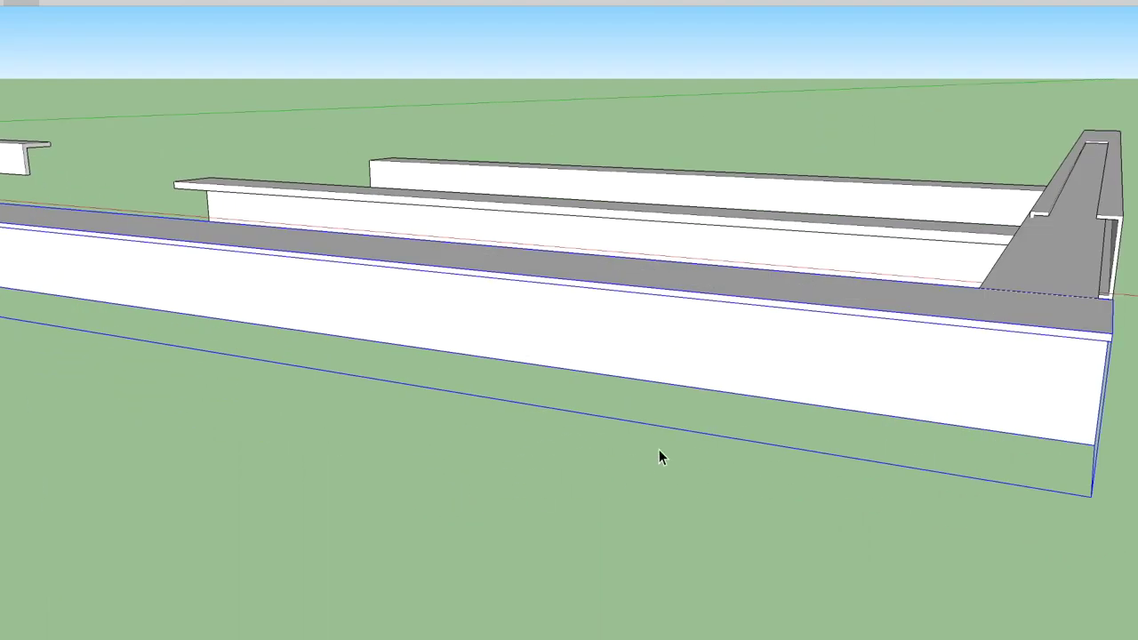
drag(784, 424, 493, 449)
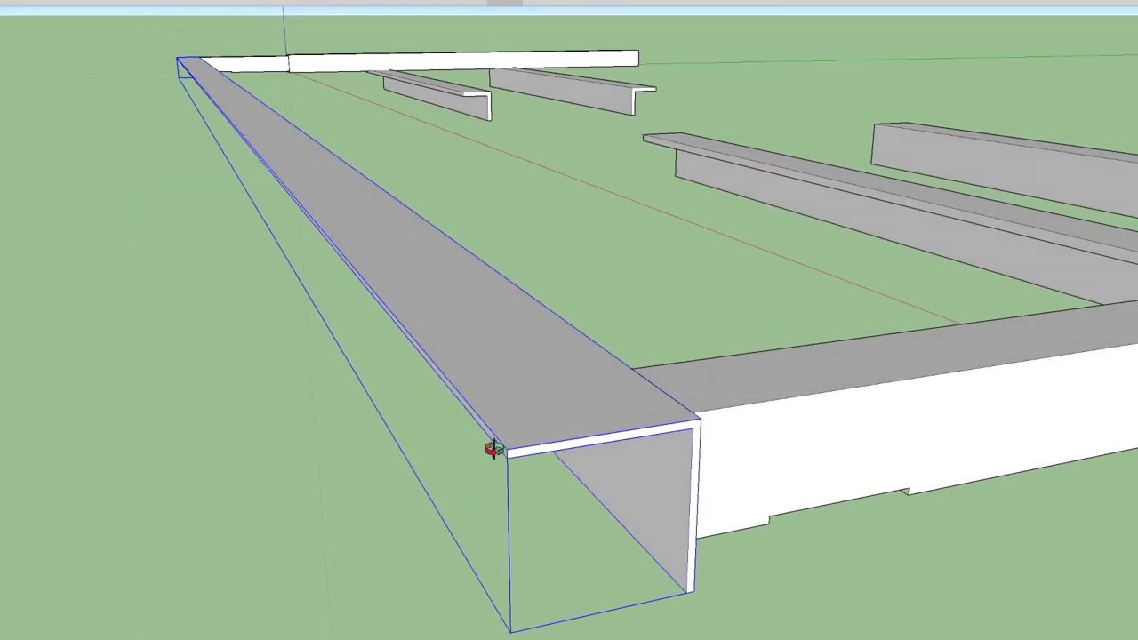
right_click(567, 449)
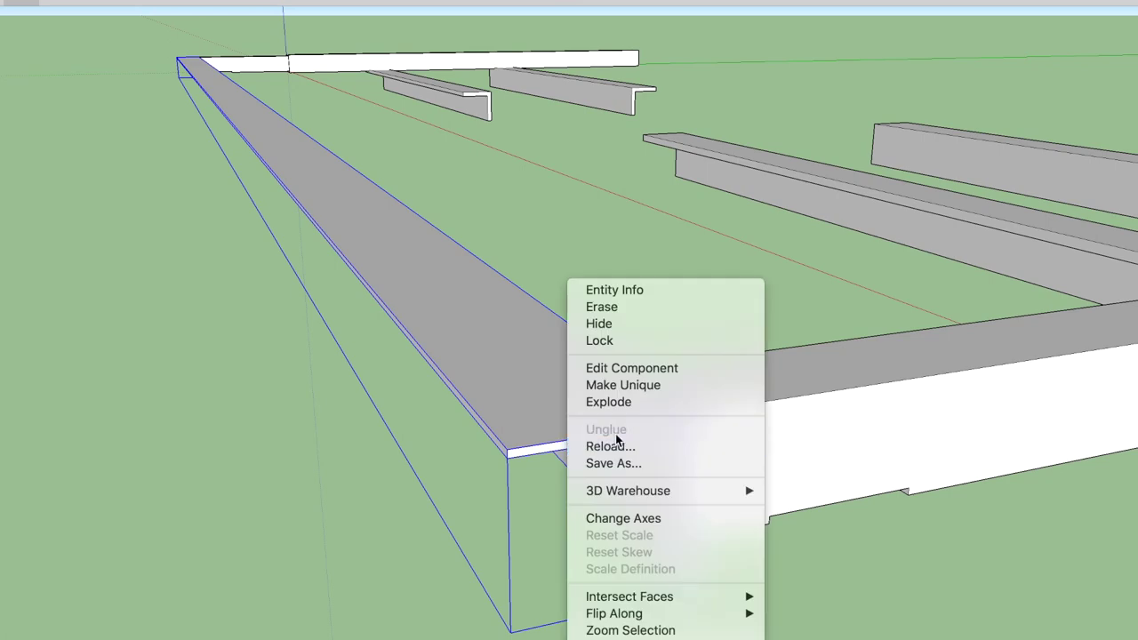
click(601, 326)
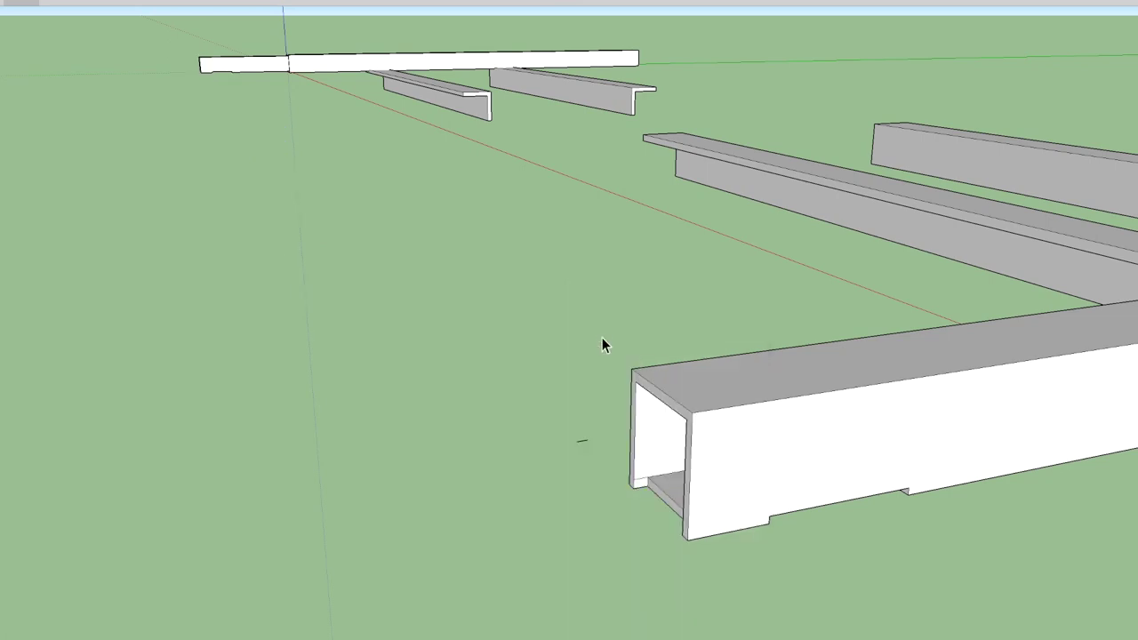
Step: Orbit and zoom around the exposed channel from below, then return to the Select tool
key(o)
drag(665, 399, 484, 421)
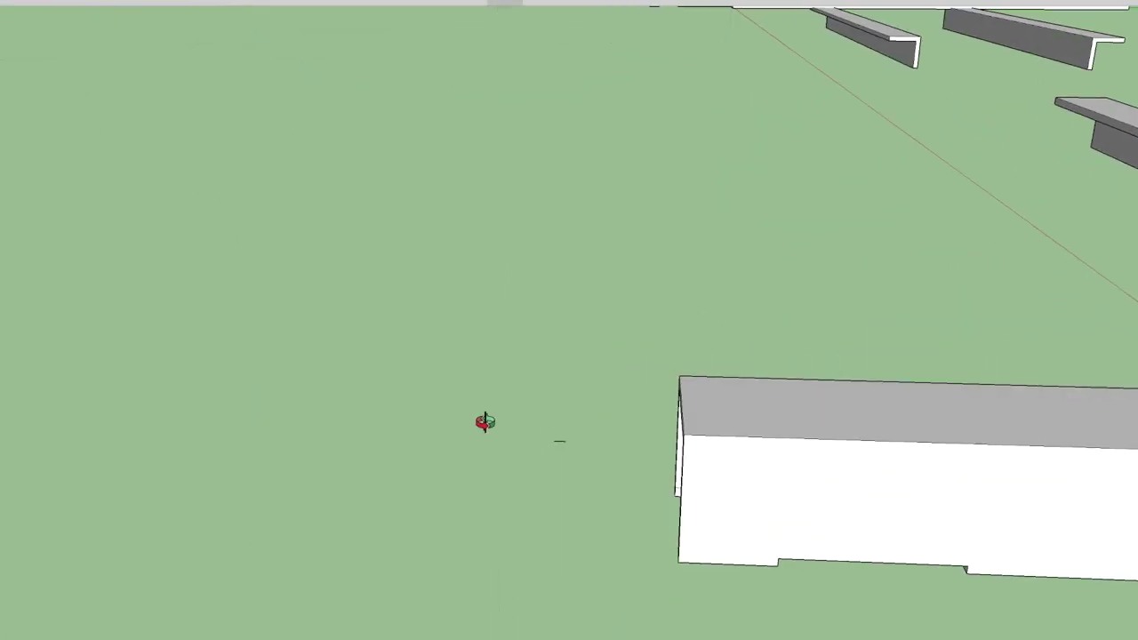
scroll(485, 421, down, 5)
scroll(681, 374, up, 5)
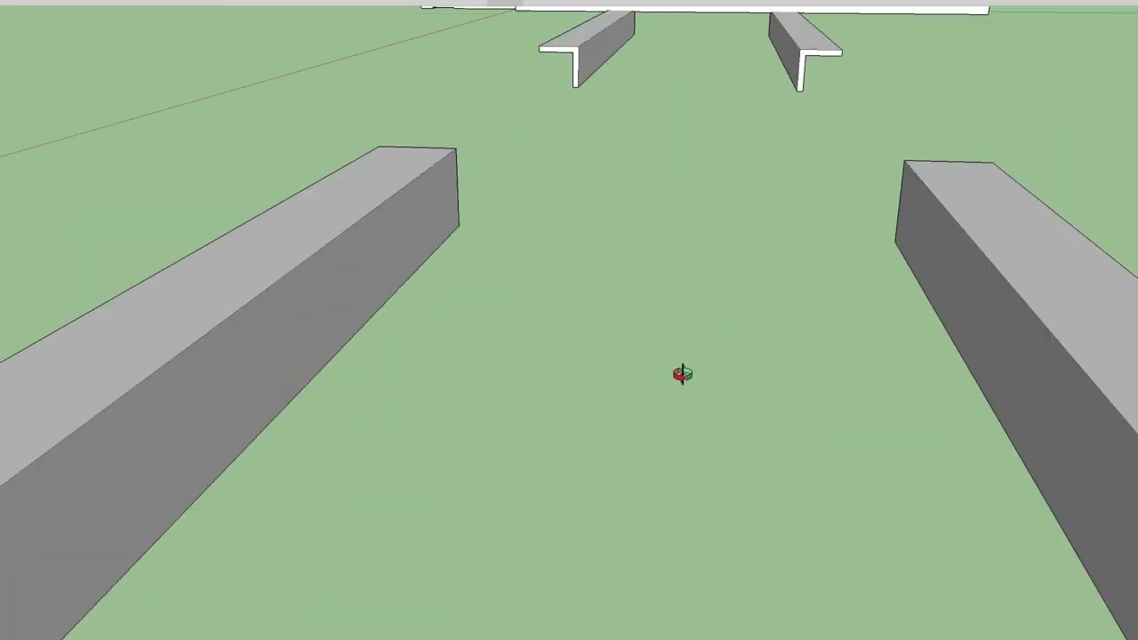
scroll(680, 373, down, 3)
drag(670, 409, 709, 373)
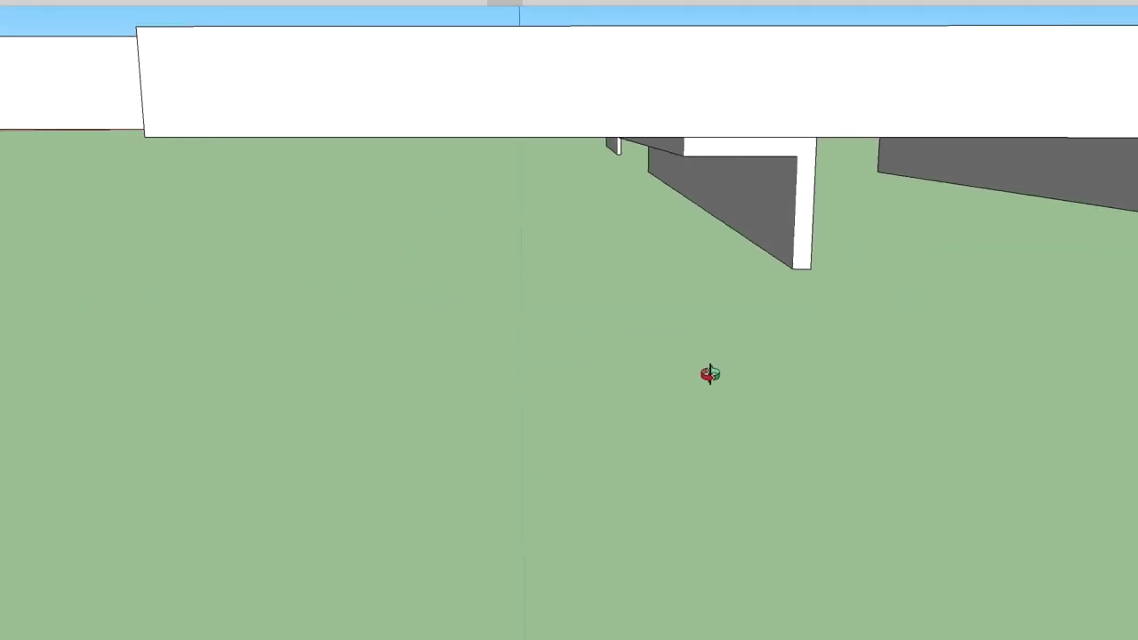
scroll(709, 374, down, 3)
scroll(685, 396, up, 3)
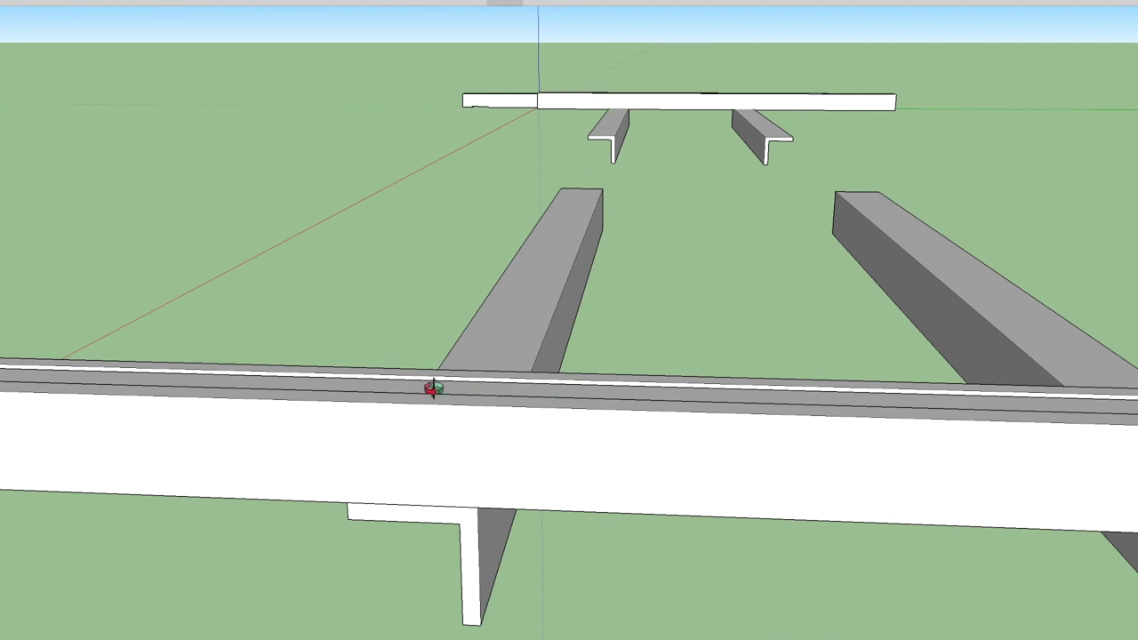
key(space)
right_click(437, 255)
click(607, 229)
drag(607, 230, 919, 246)
drag(604, 140, 491, 237)
scroll(504, 220, up, 5)
scroll(491, 237, down, 2)
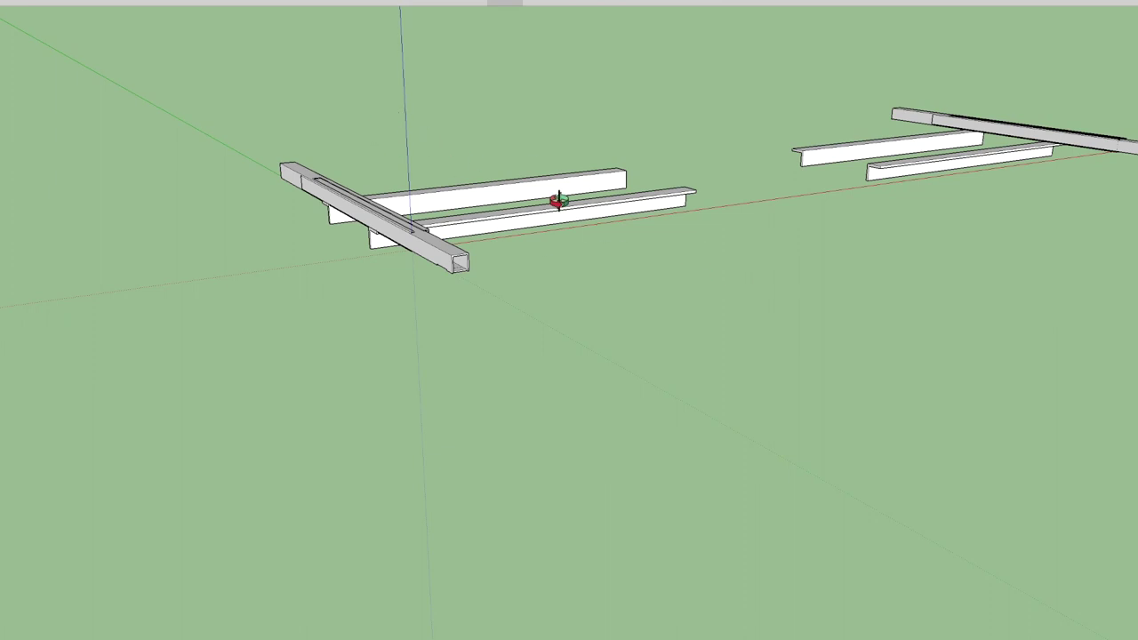
drag(556, 198, 716, 411)
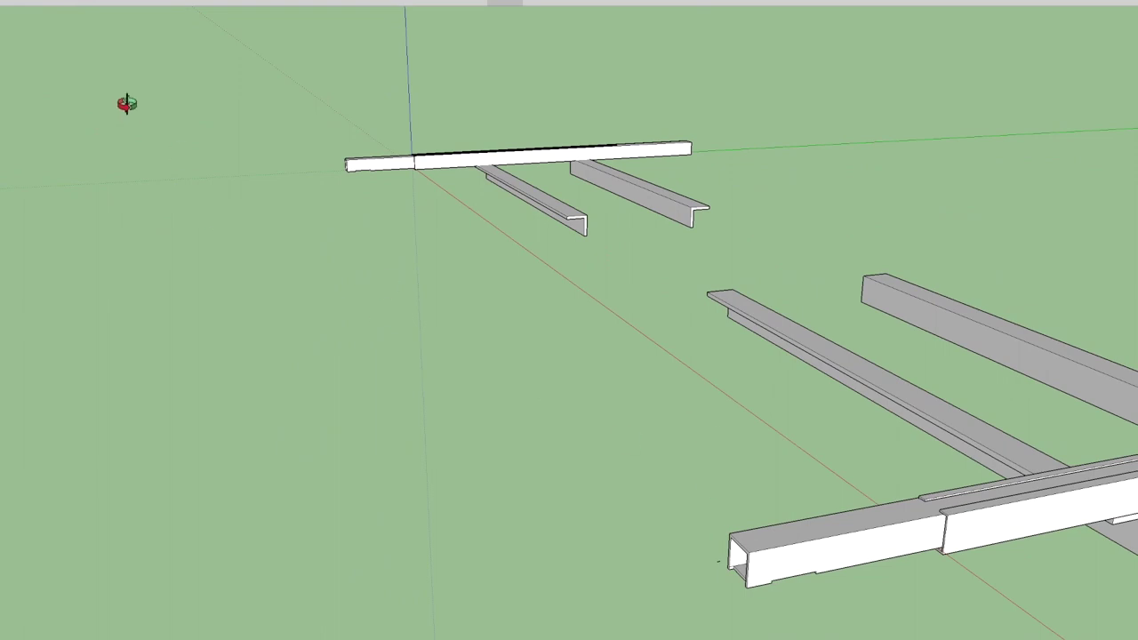